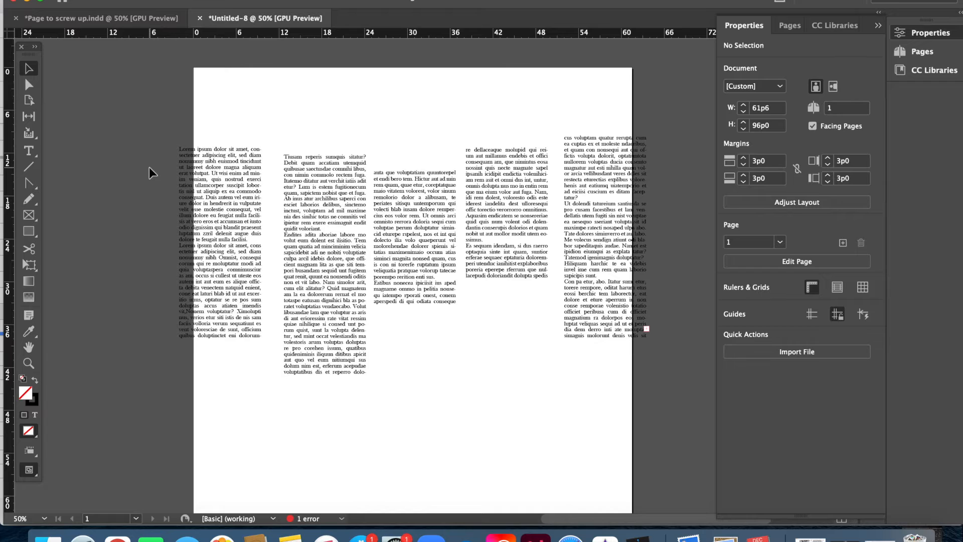
Select all five text columns, try bottom-edge and vertical-centre alignment, and leave them aligned by their top edges
left_click_drag(148, 168, 676, 285)
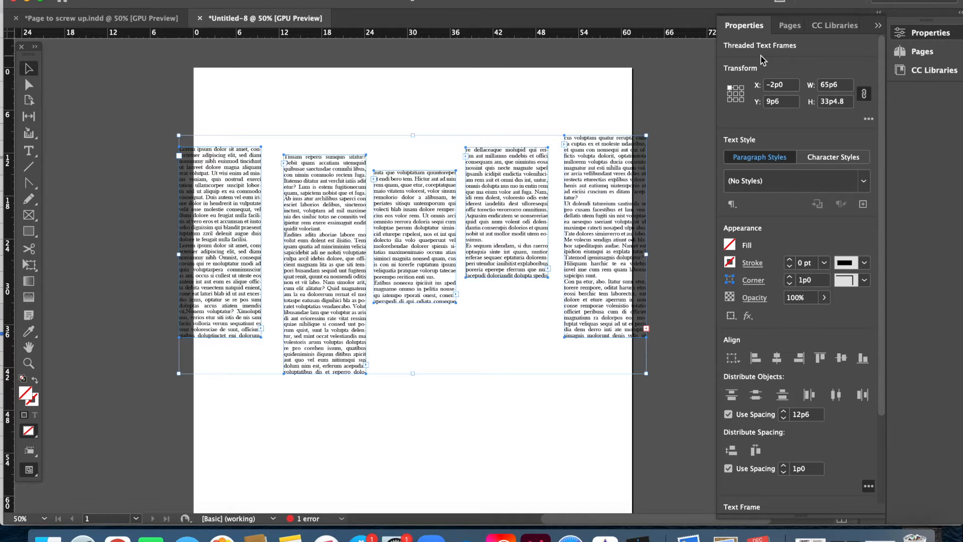
left_click(819, 358)
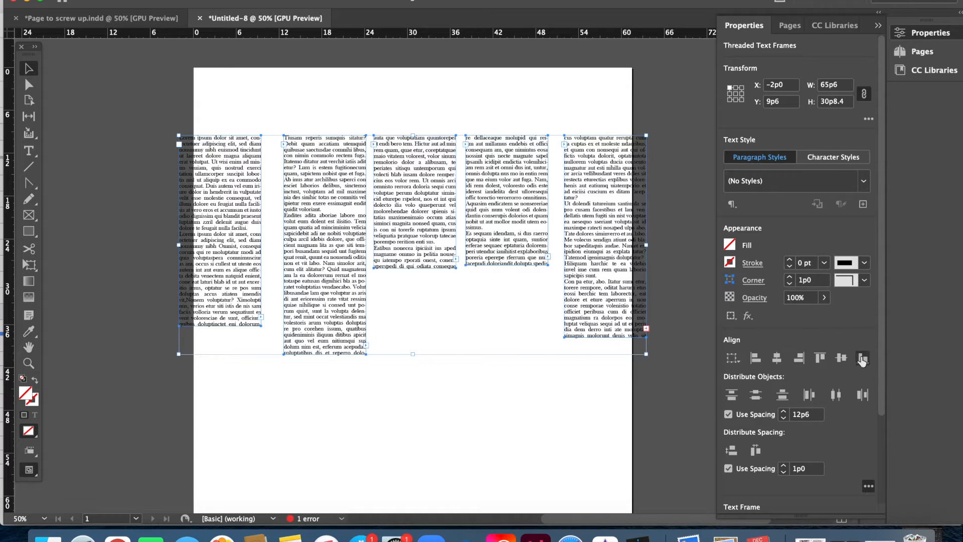
left_click(862, 358)
left_click(837, 359)
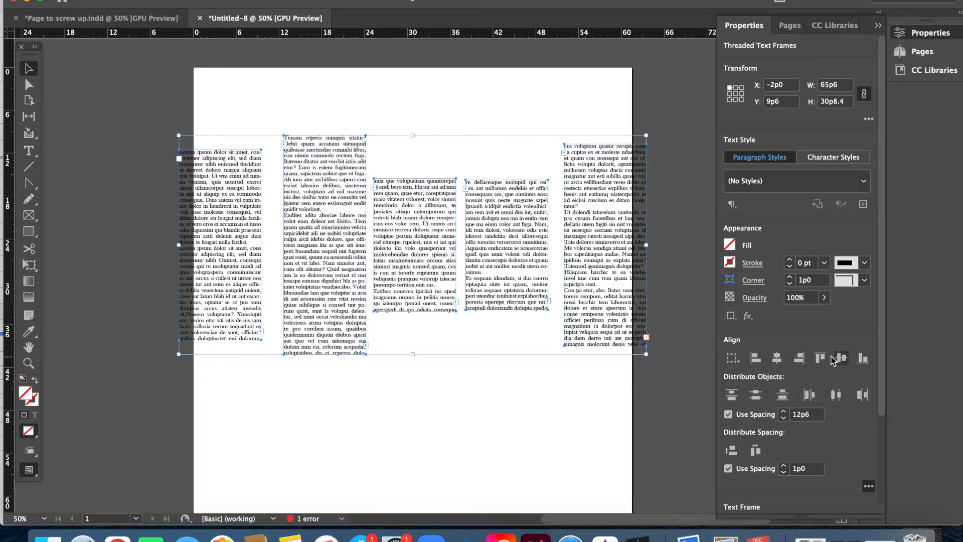
left_click(821, 358)
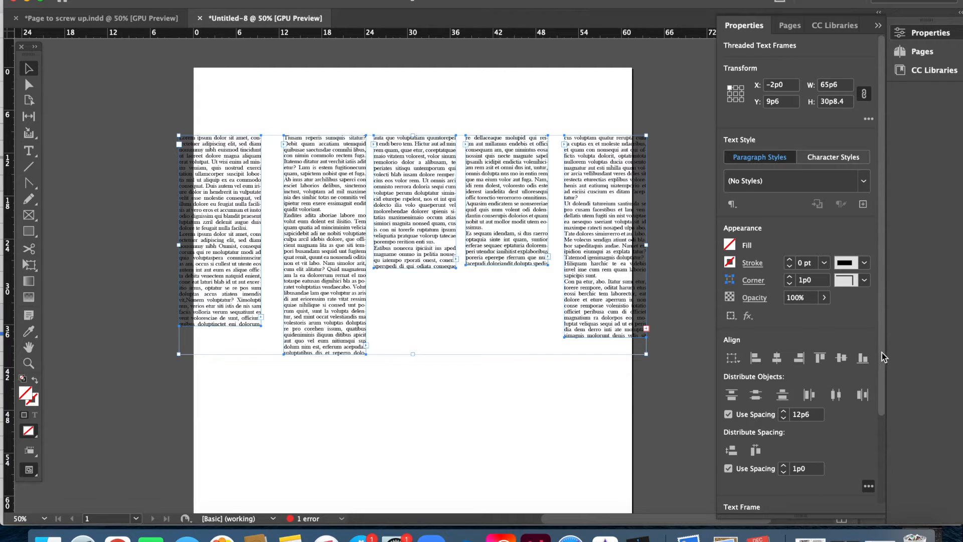
Distribute the five columns horizontally with 1p0 spacing between them and move the group to X 0p0 at the page's left edge
scroll(882, 353, "down", 2)
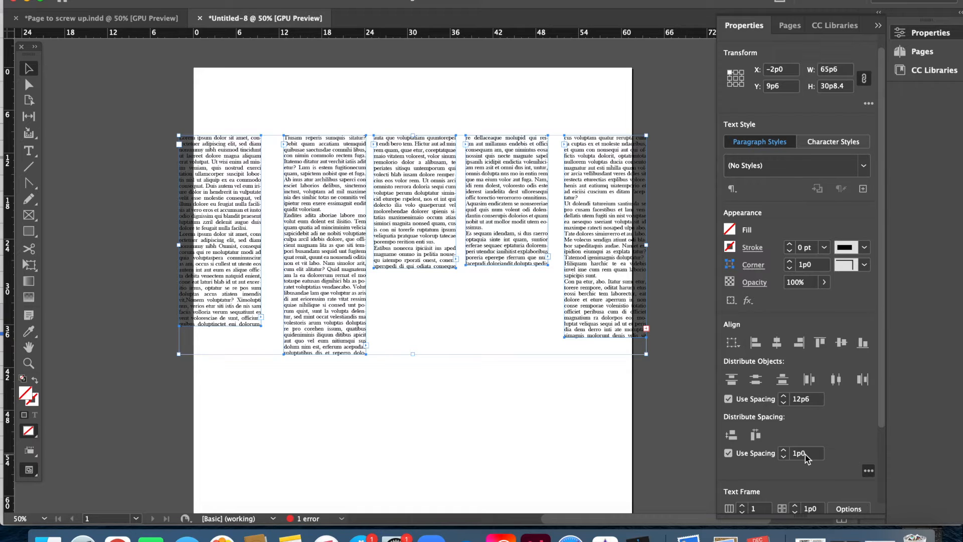
left_click(756, 437)
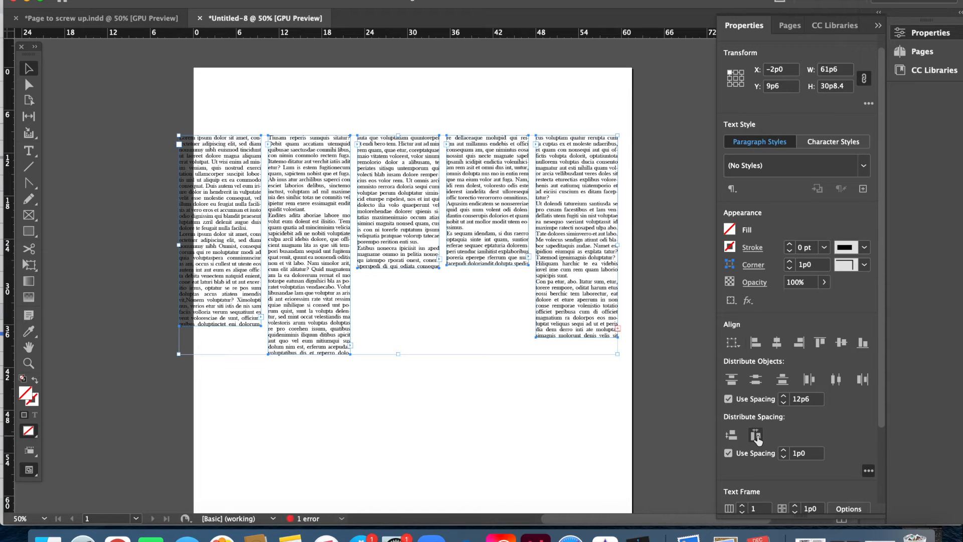
left_click_drag(221, 219, 235, 219)
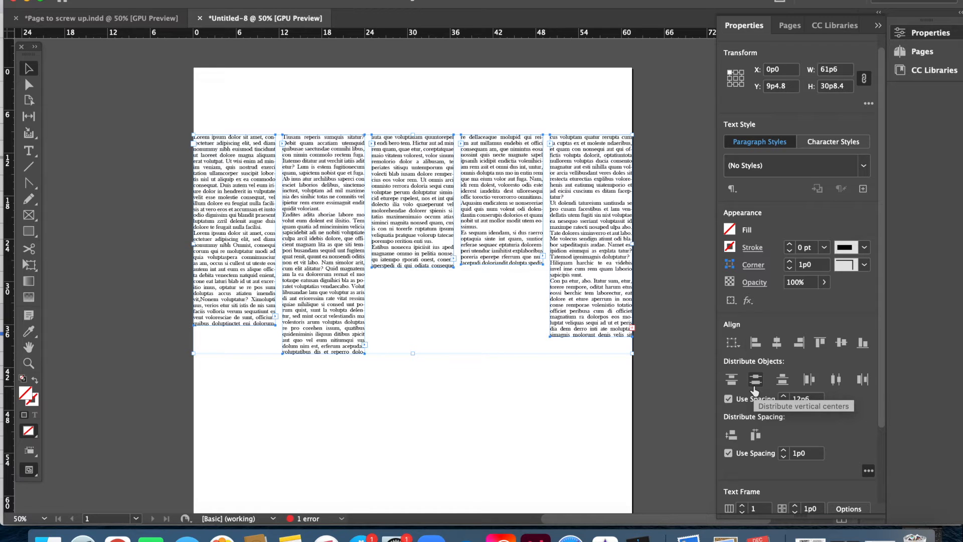
Delete the two rightmost text columns on the page
left_click(407, 386)
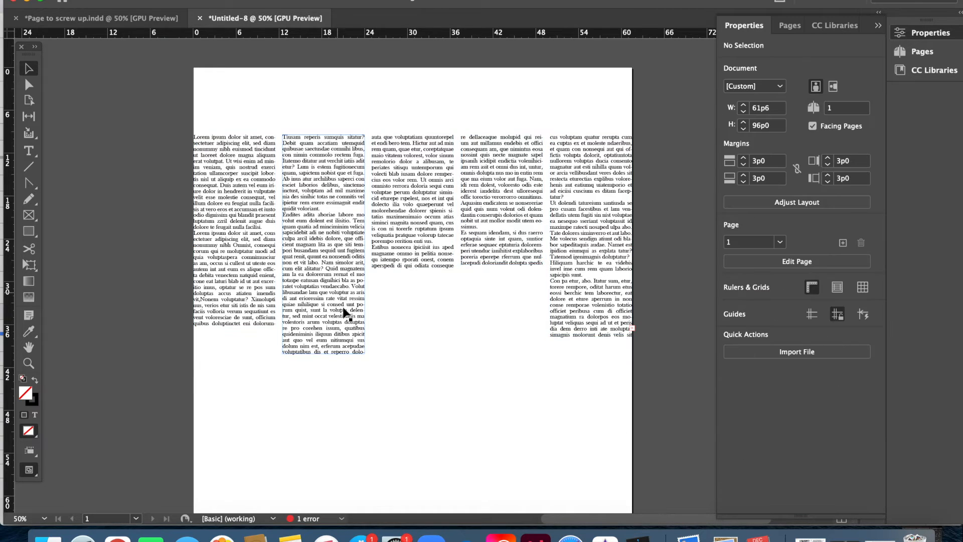
left_click_drag(473, 104, 606, 223)
key("Delete")
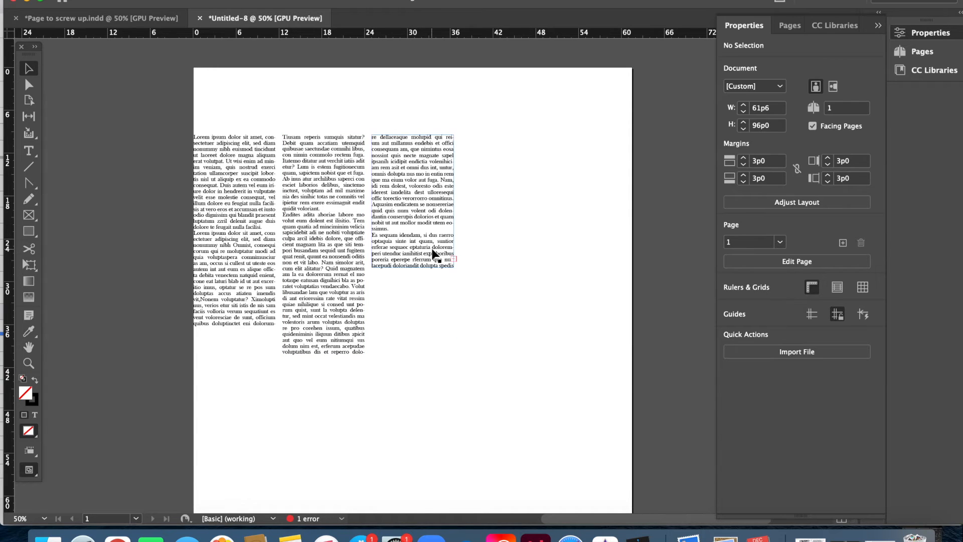
Try distributing the left edges of the second and third text columns with an object spacing of 2p0
left_click(434, 255)
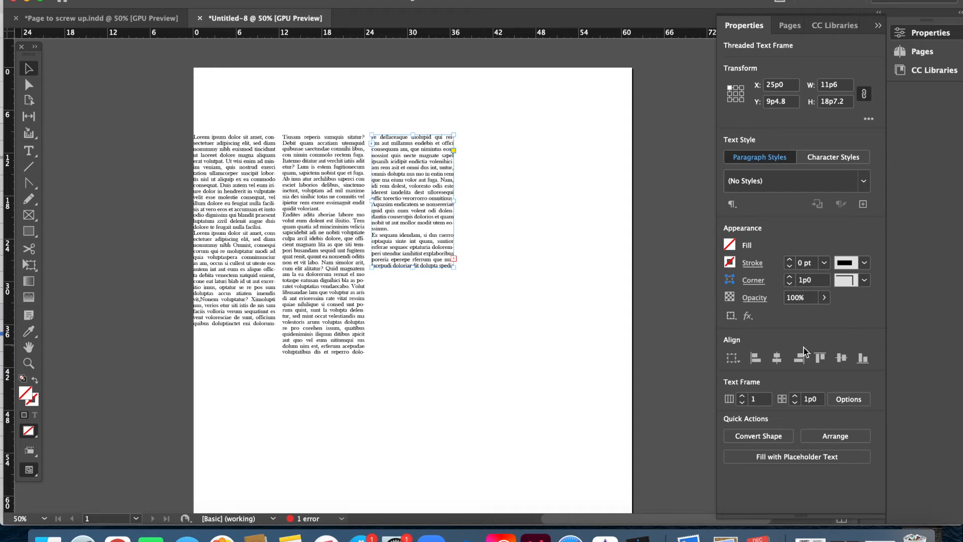
left_click(350, 235, "shift")
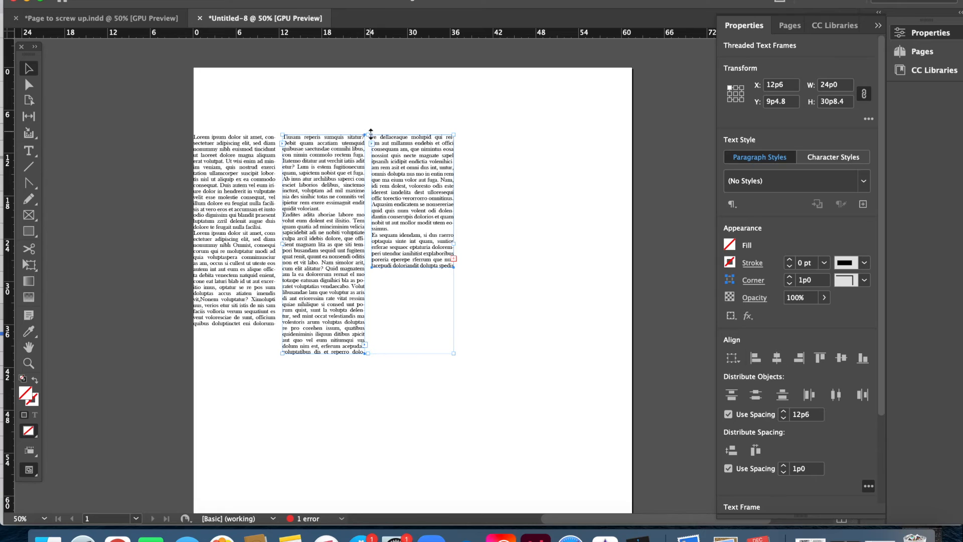
left_click(804, 416)
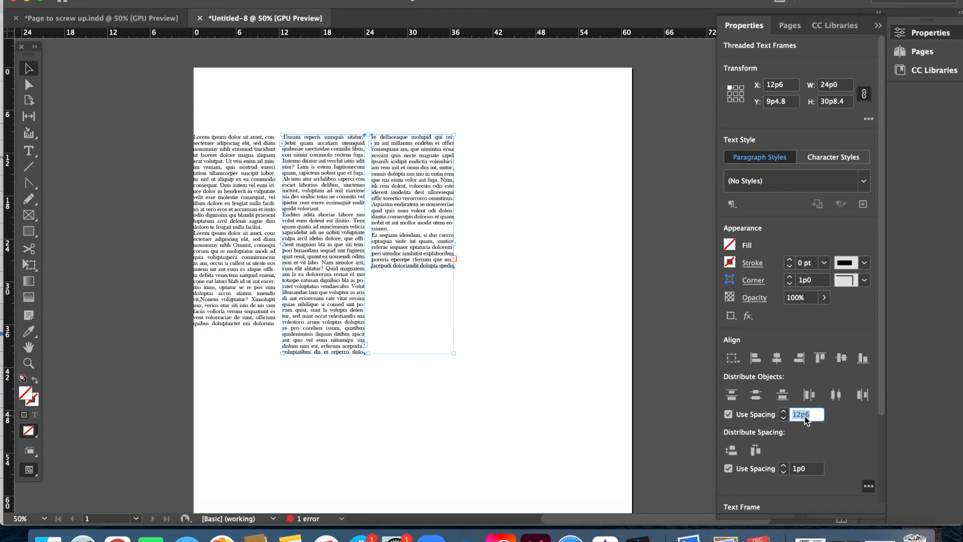
type("2P0")
key("BackSpace")
key("BackSpace")
type("p0")
left_click(809, 394)
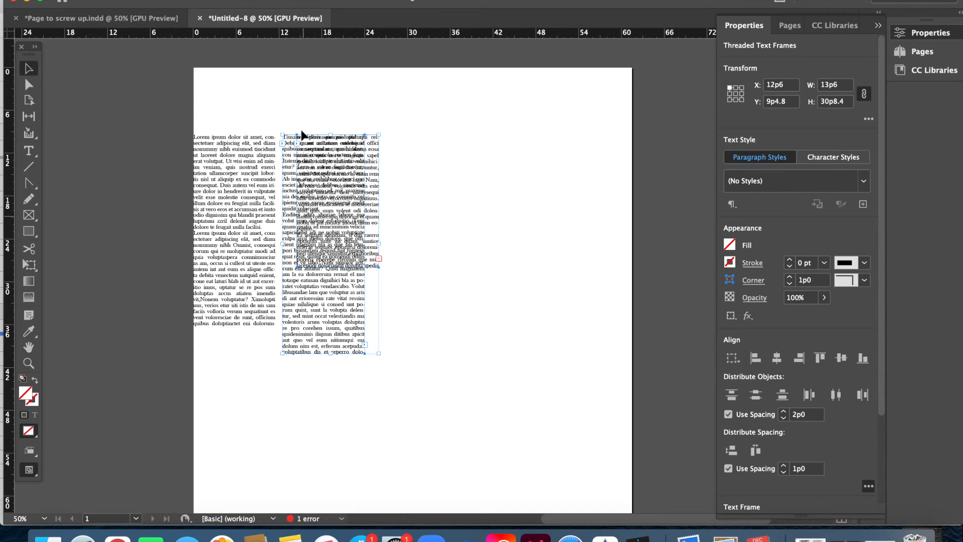
Move the third text column off the second one to about X 26p1, Y 9p7
left_click(454, 193)
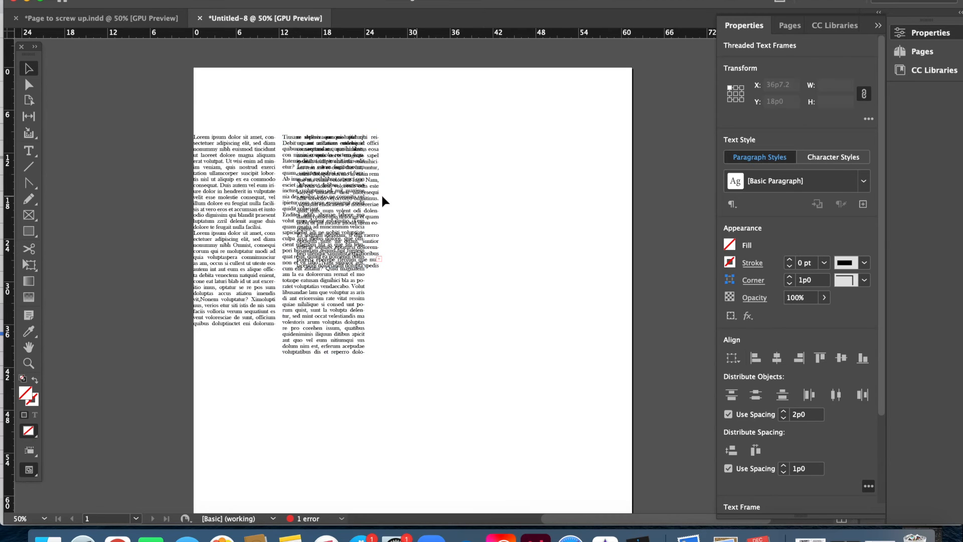
left_click_drag(374, 195, 459, 201)
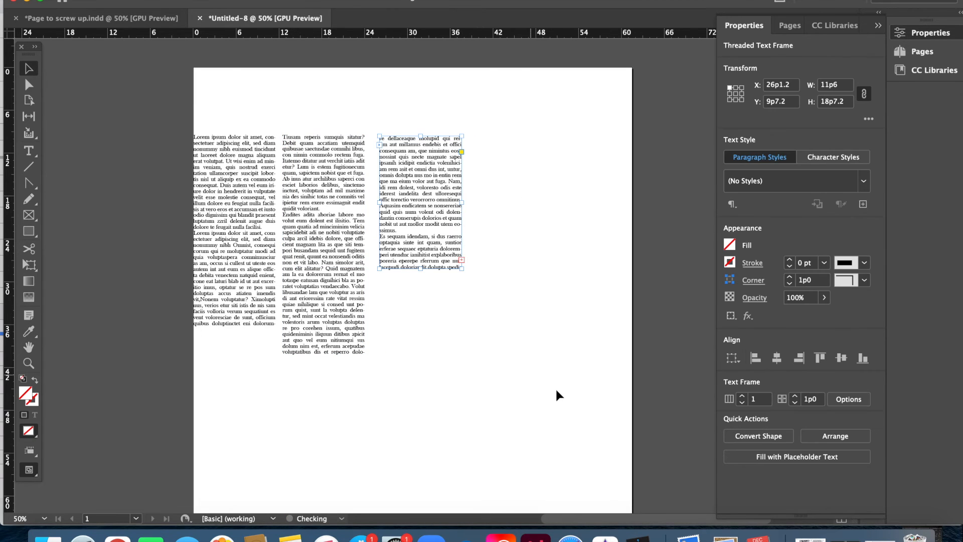
left_click(556, 391)
left_click_drag(477, 249, 221, 242)
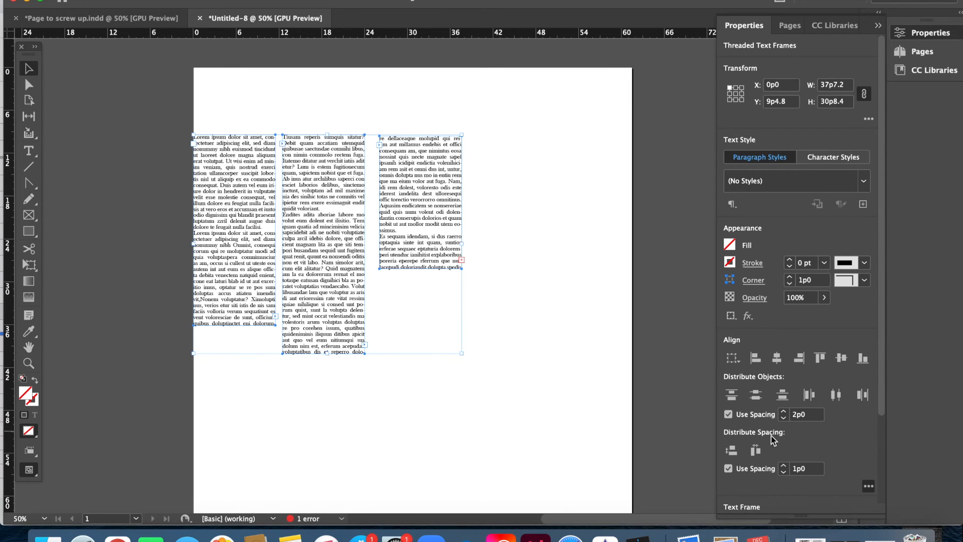
left_click(513, 331)
Distribute the left edges of the second and third text columns with an object spacing of 12p6
left_click(353, 217)
left_click(423, 223, "shift")
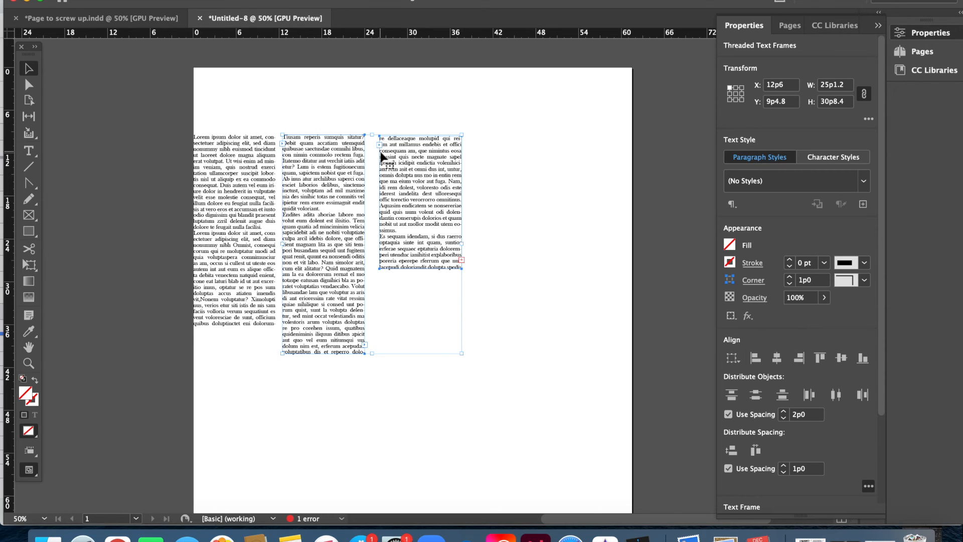
left_click(813, 416)
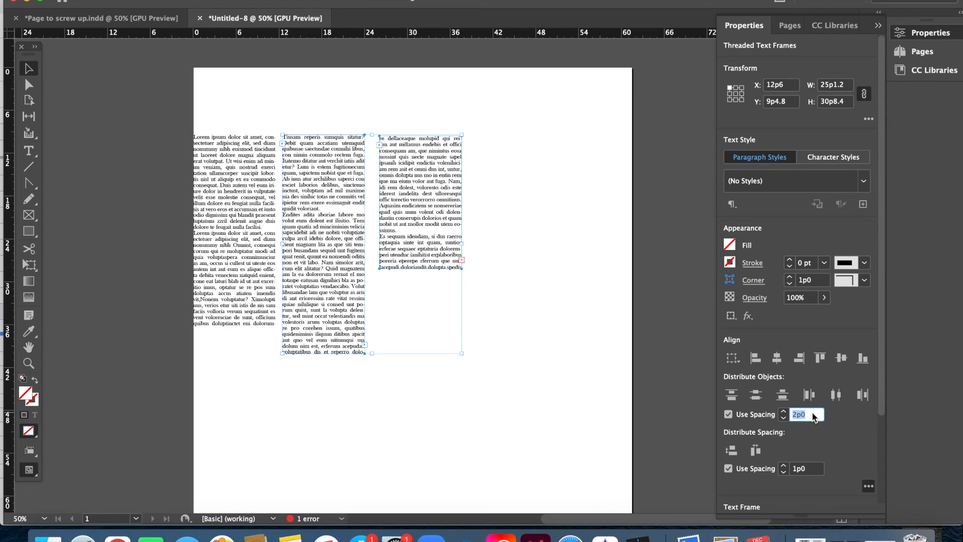
type("12p6")
left_click(815, 399)
left_click(540, 324)
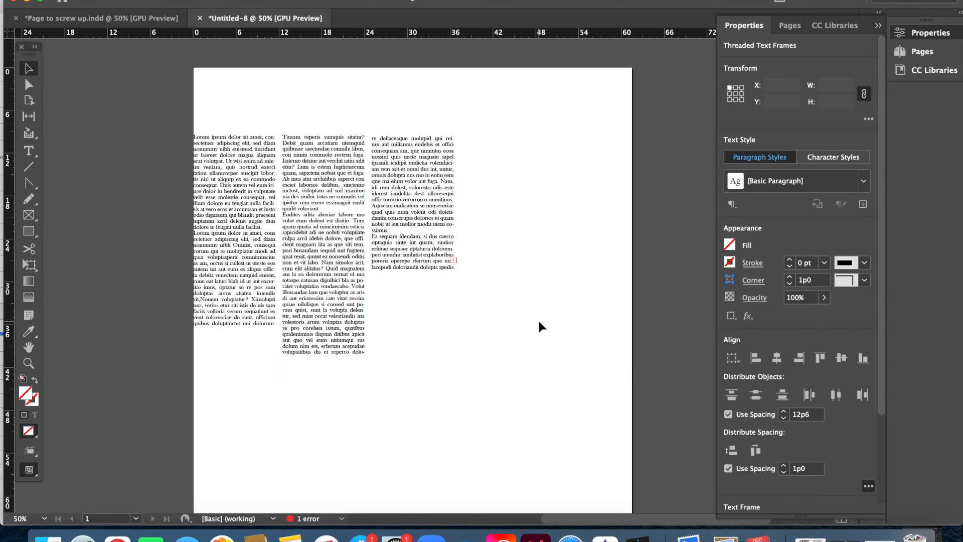